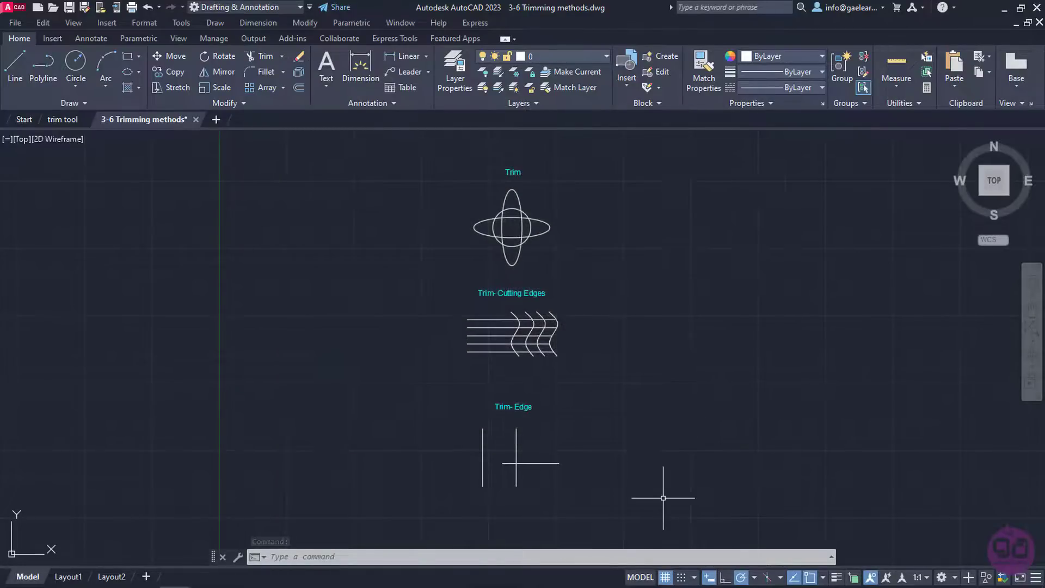
# Start Trim from the Home ribbon, accepting every object as a cutting edge.
pyautogui.click(309, 25)
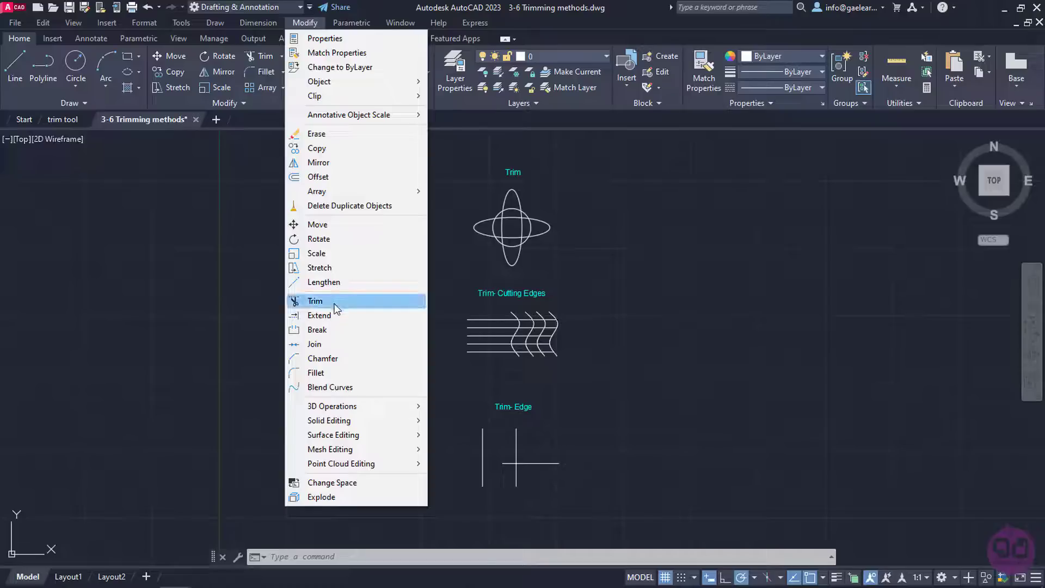
pyautogui.press('Escape')
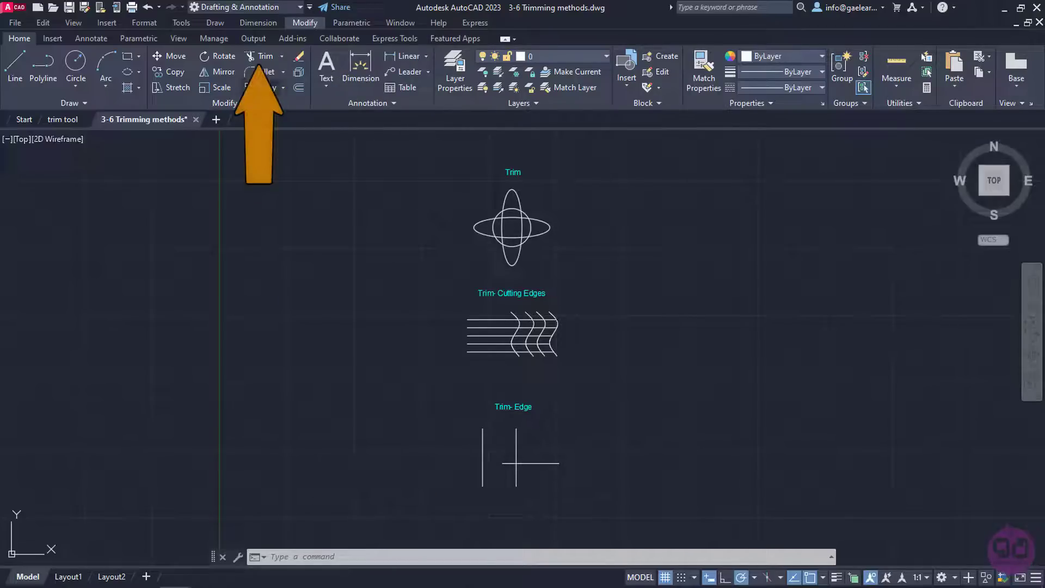
pyautogui.click(262, 57)
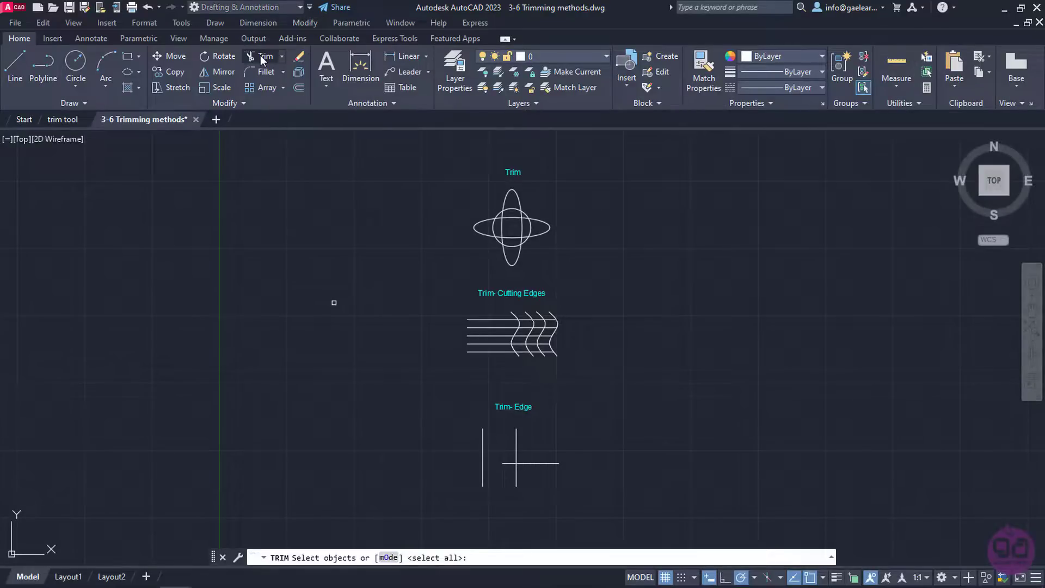
pyautogui.press('Return')
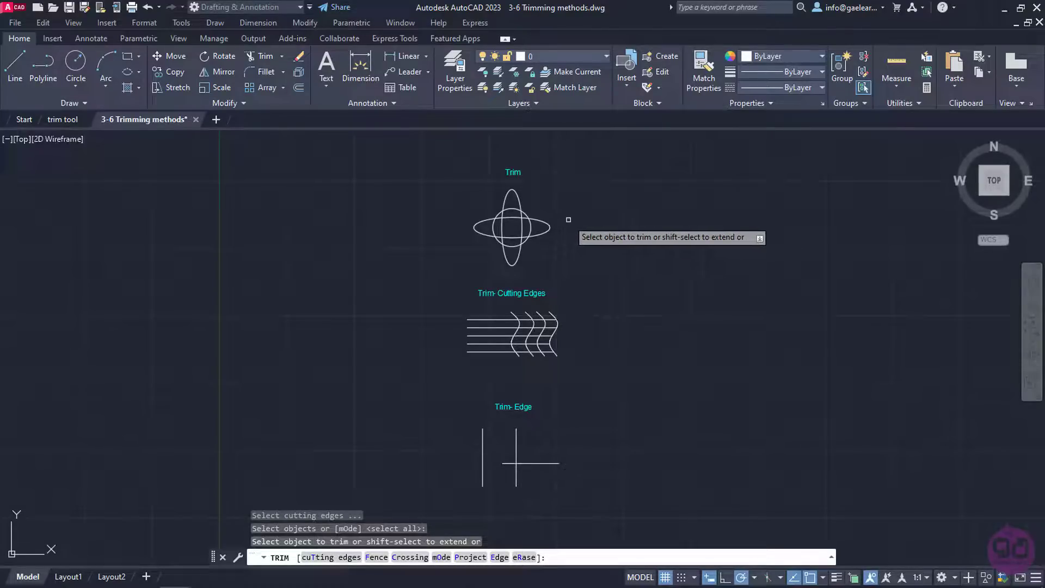
# Zoom to the Trim figure and trim the circle's right arc and the ellipses' inner segments.
pyautogui.scroll(6, 568, 219)
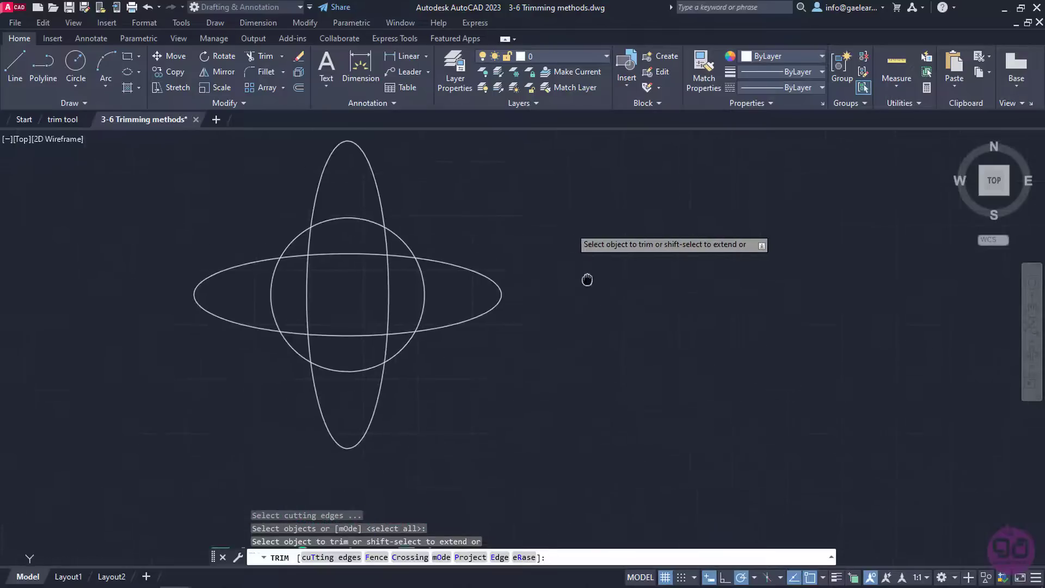
pyautogui.moveTo(588, 280); pyautogui.dragTo(737, 347, button='middle')
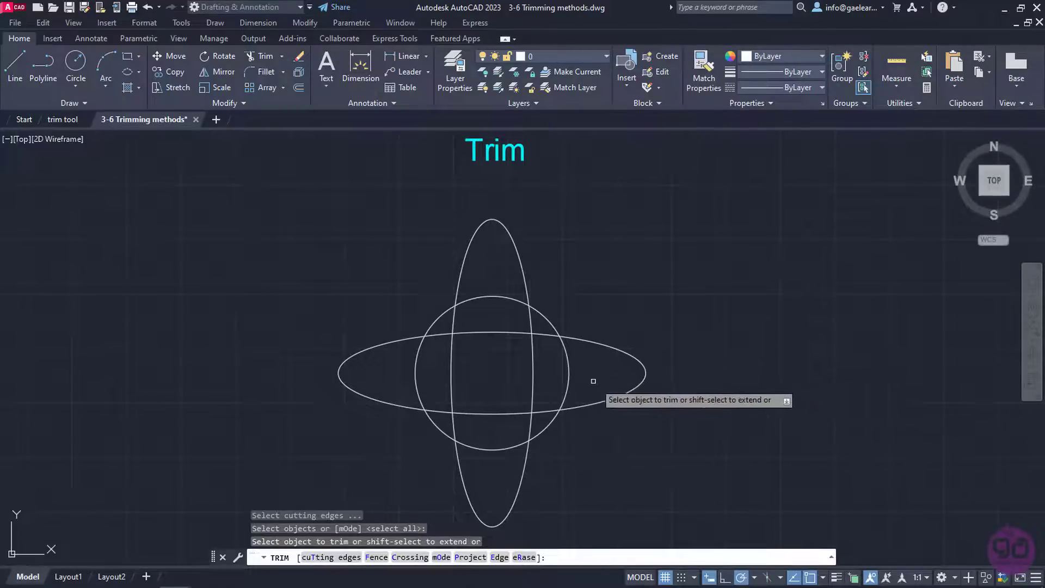
pyautogui.click(568, 377)
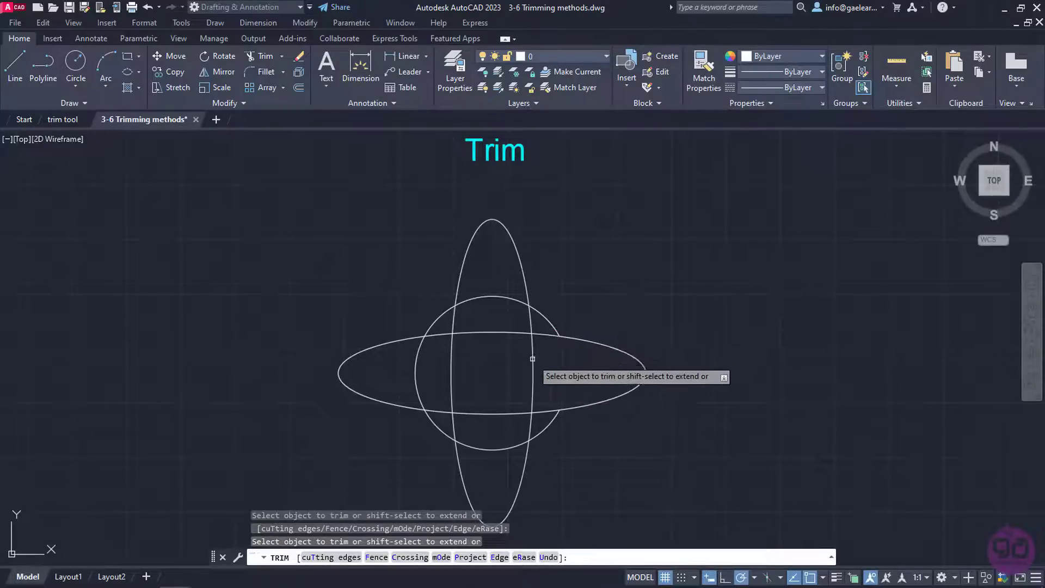
pyautogui.click(532, 358)
pyautogui.click(492, 333)
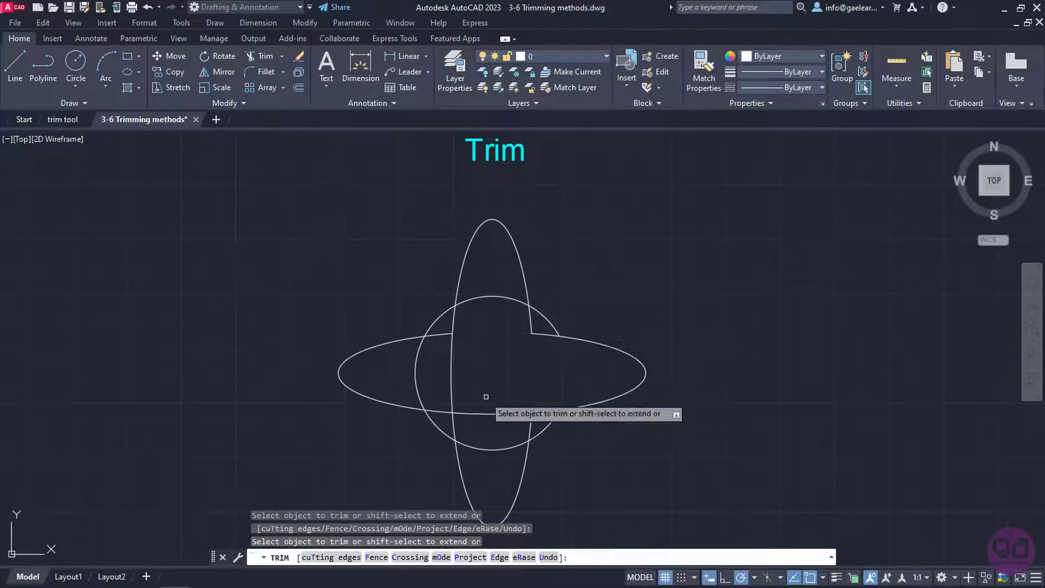
pyautogui.click(540, 416)
pyautogui.click(535, 409)
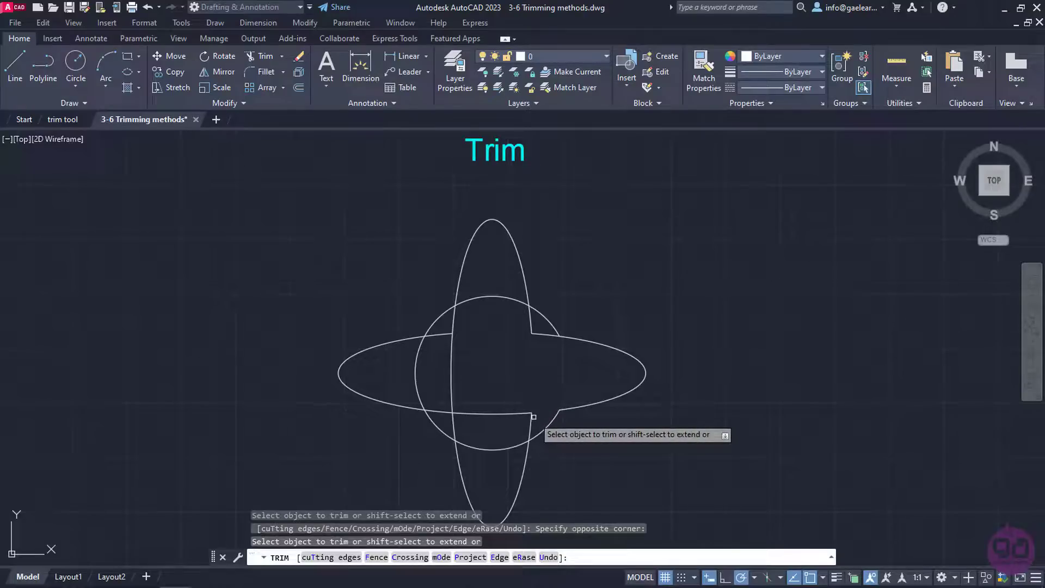
pyautogui.click(535, 335)
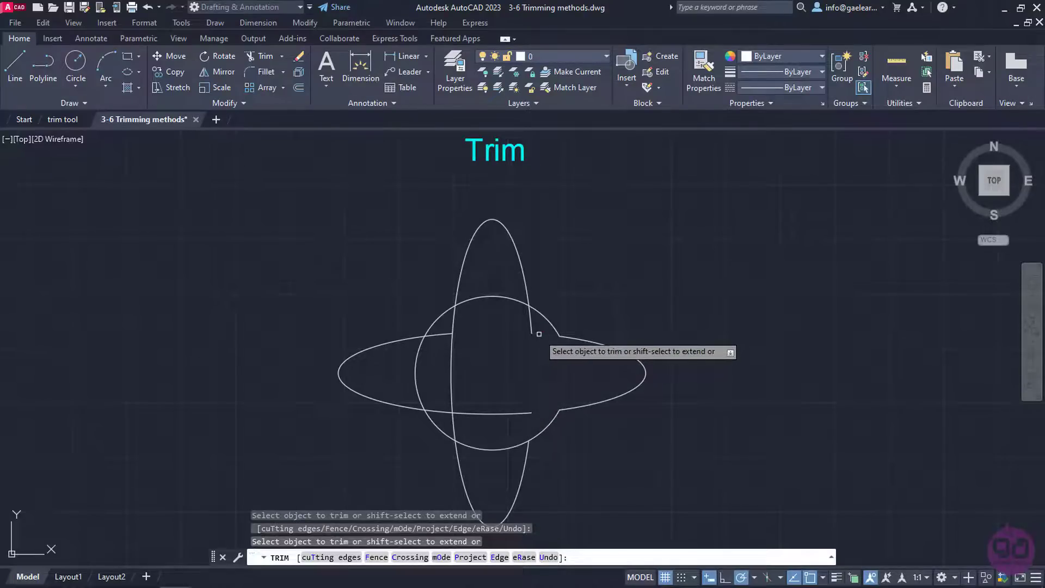
# Trim the remaining inner ellipse segments and the circle's top and bottom arcs to leave the star.
pyautogui.click(533, 329)
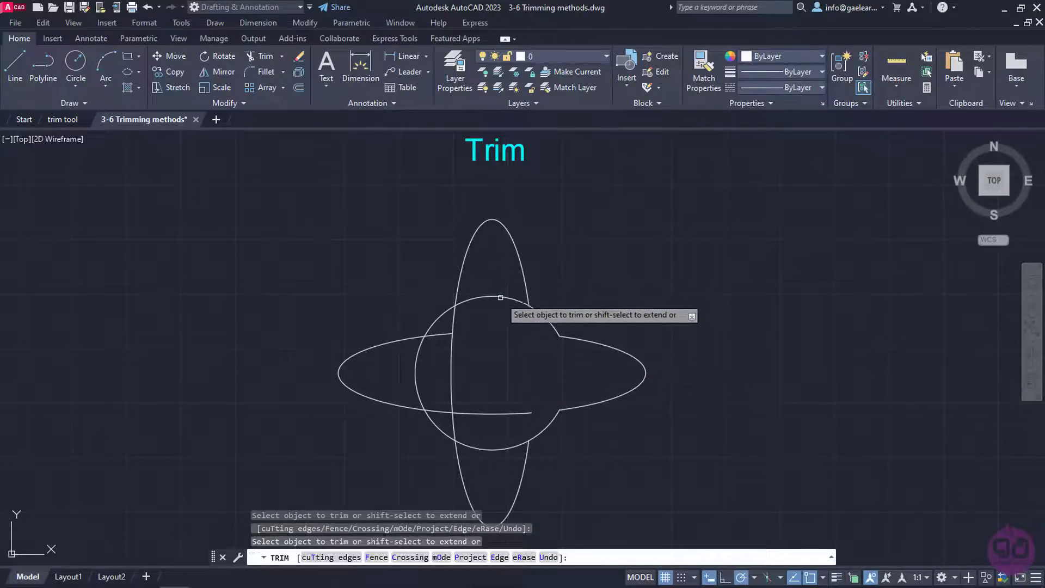
pyautogui.click(517, 300)
pyautogui.click(495, 327)
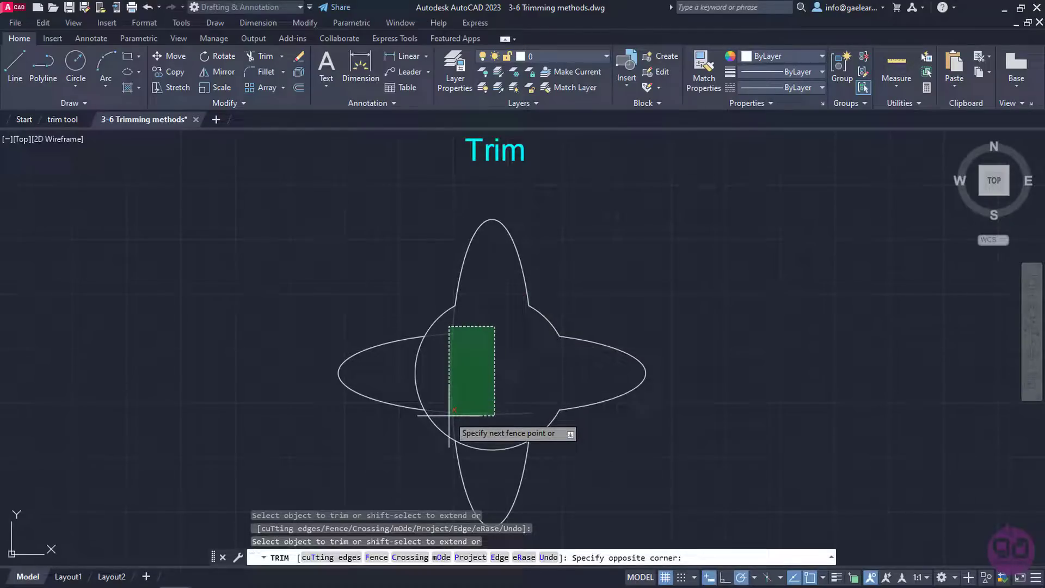
pyautogui.click(451, 395)
pyautogui.click(413, 378)
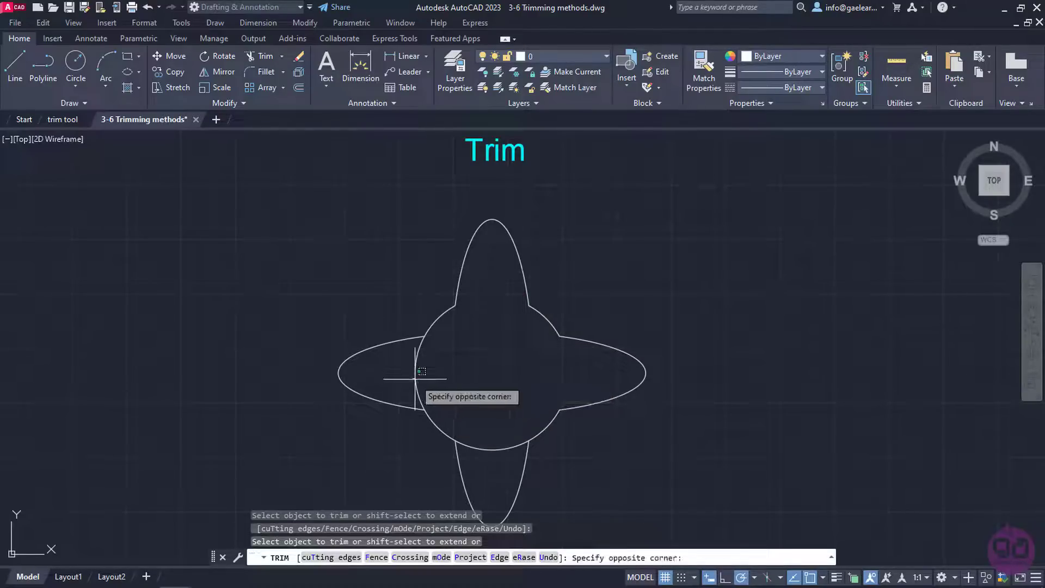
pyautogui.click(484, 399)
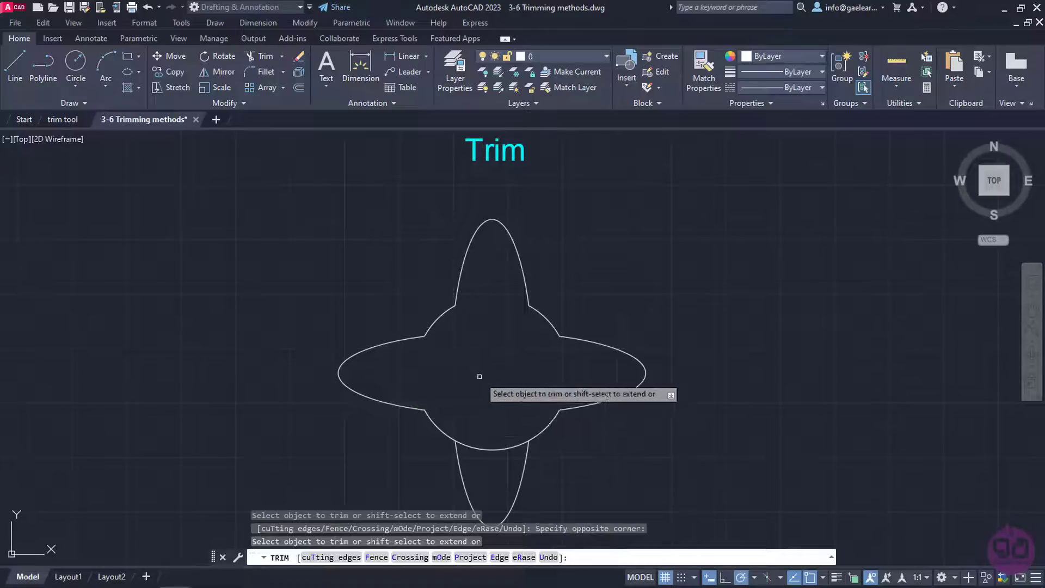
pyautogui.click(500, 451)
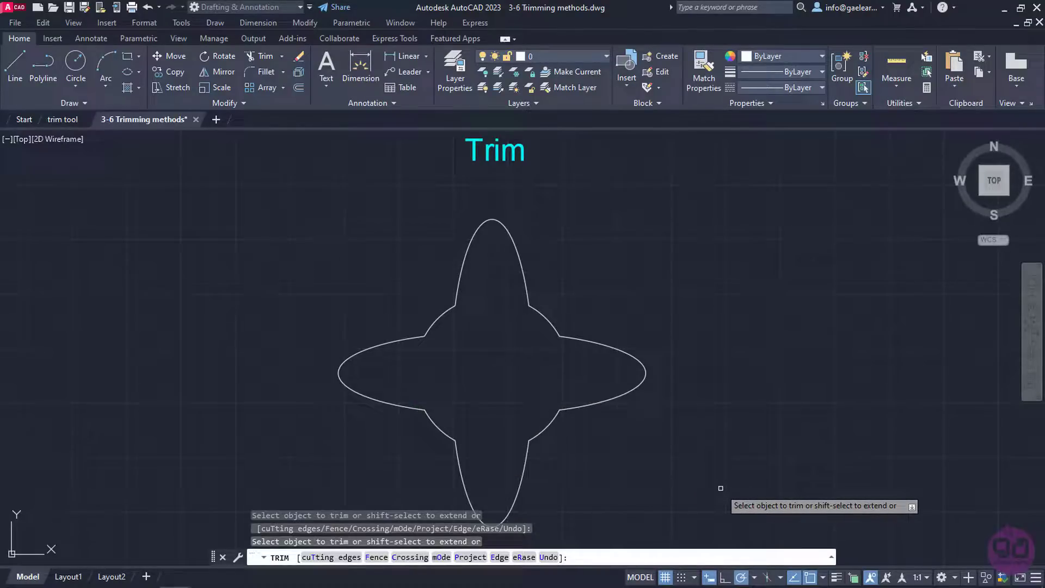
# End Trim and pan down to the Trim-Cutting Edges figure of five lines and four curves.
pyautogui.press('Return')
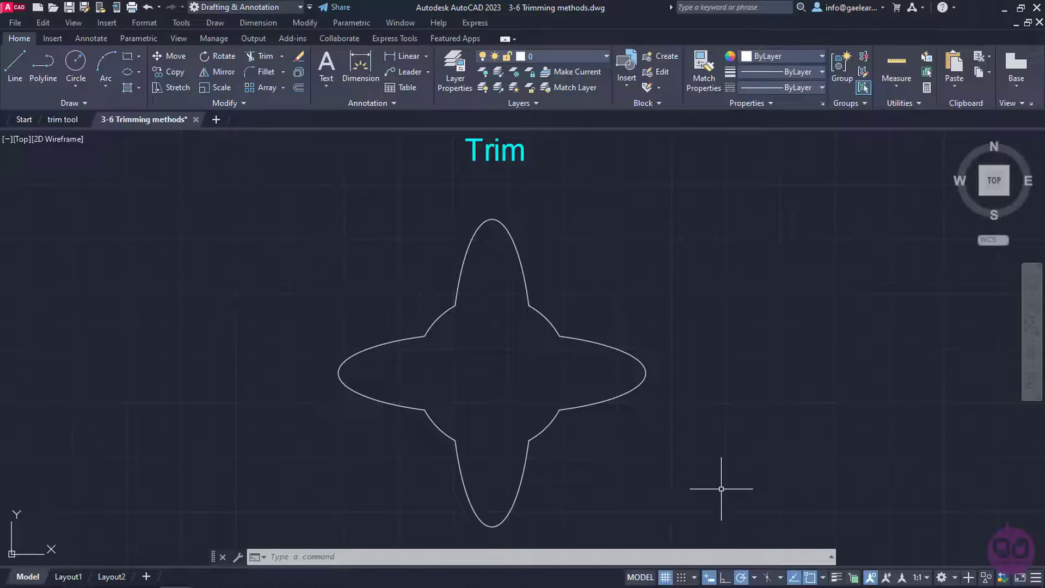
pyautogui.moveTo(722, 490)
pyautogui.mouseDown(button='middle')
pyautogui.moveTo(707, 404)
pyautogui.moveTo(730, 104)
pyautogui.mouseUp(button='middle')
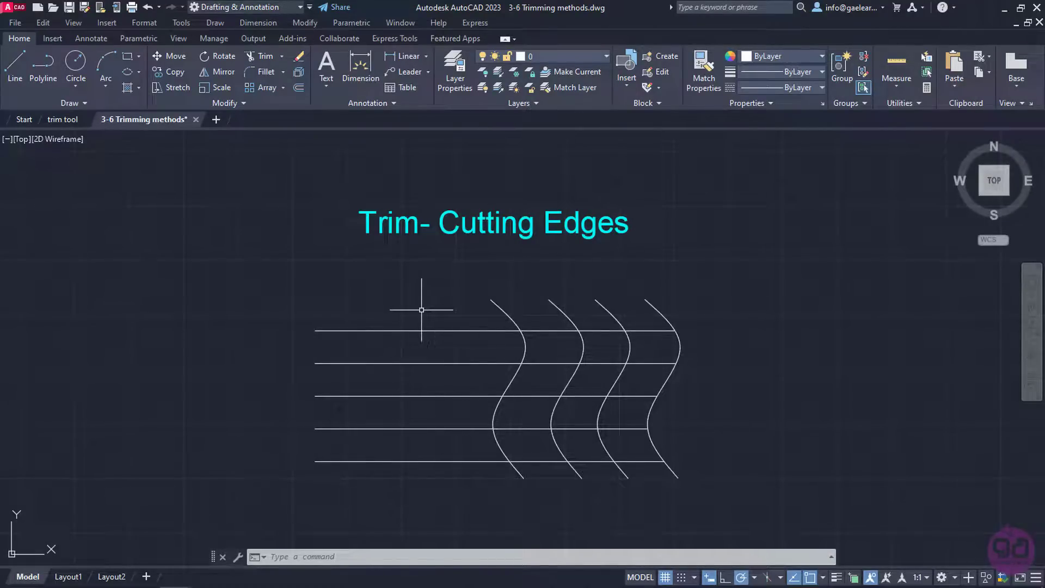
# Run TR with all objects as edges and trim the lines left of the first curve.
pyautogui.write('tr')
pyautogui.press('Return')
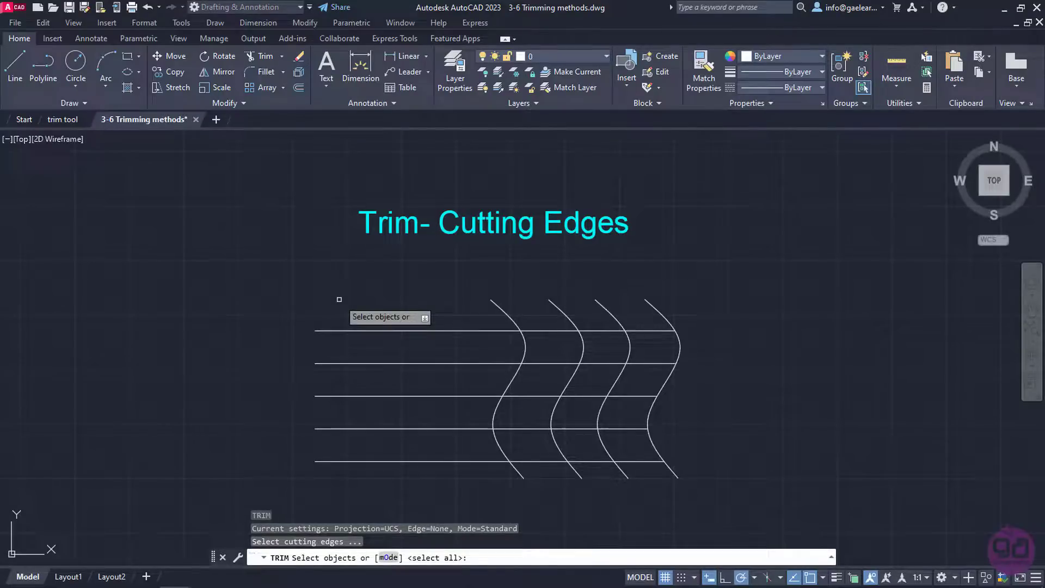
pyautogui.press('Return')
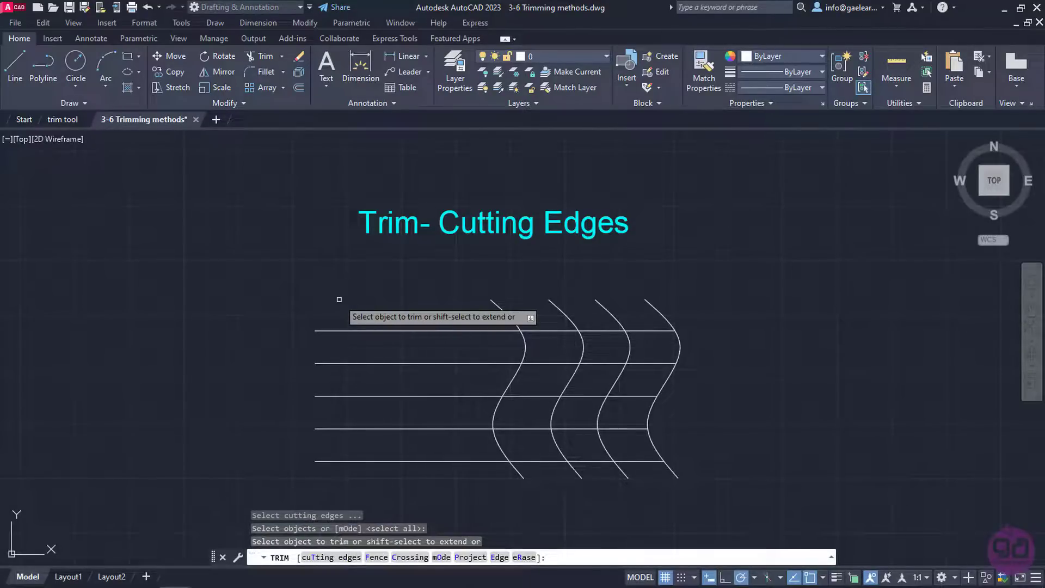
pyautogui.click(396, 297)
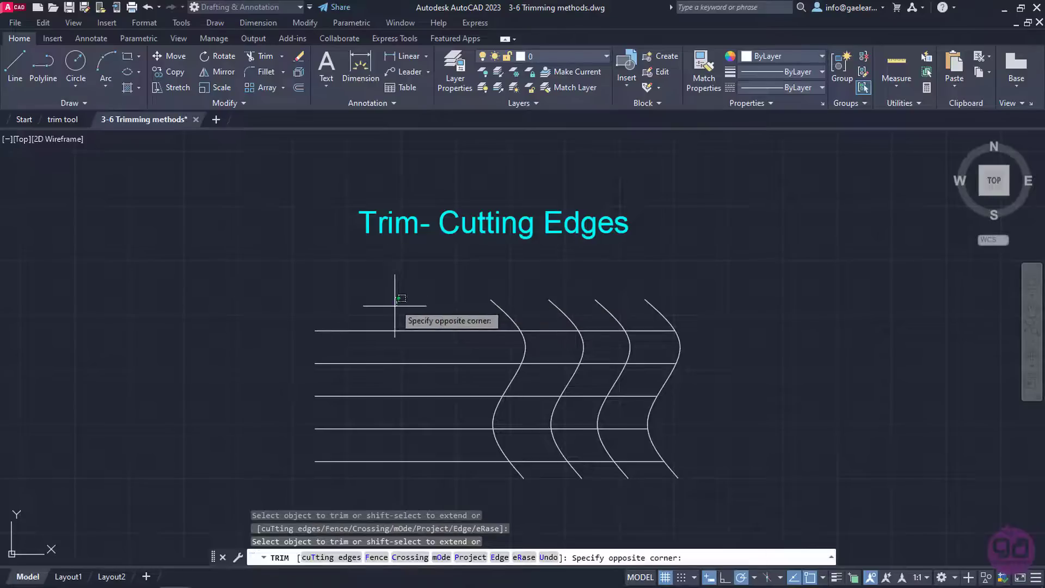
pyautogui.click(370, 478)
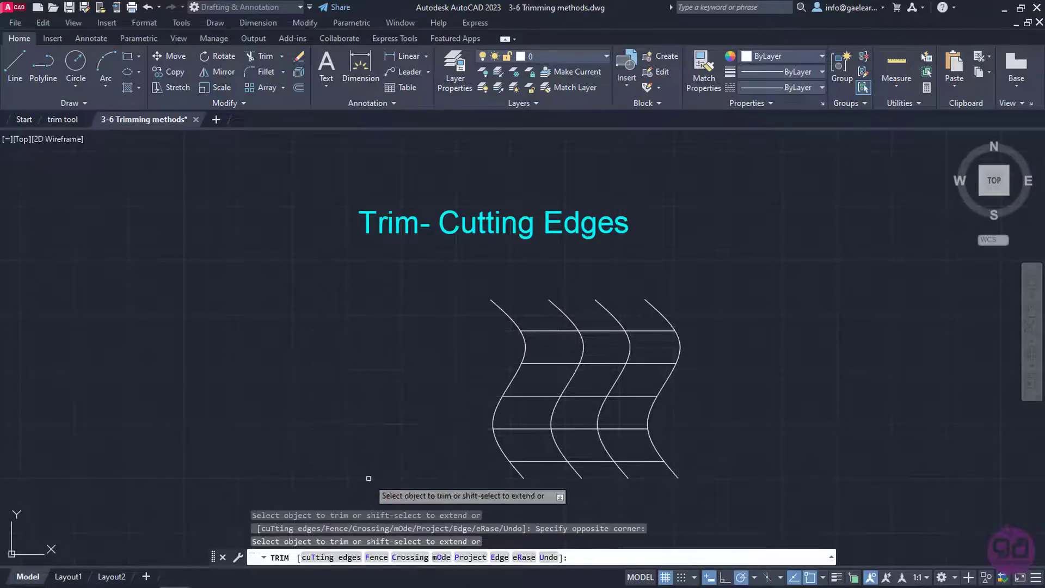
# Trim the lines between the first two curves, then undo that trim.
pyautogui.click(543, 315)
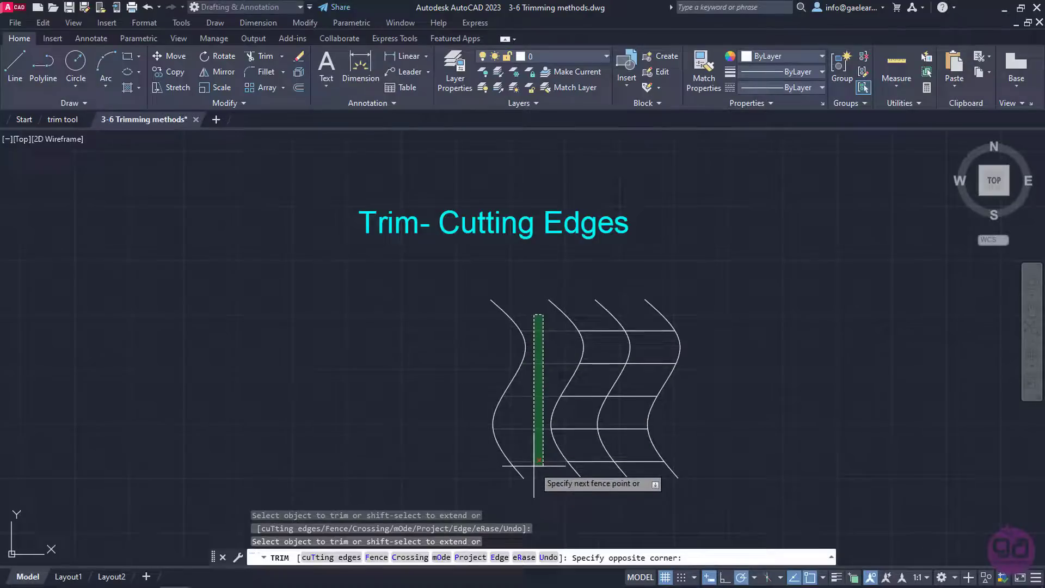
pyautogui.click(529, 443)
pyautogui.press('Return')
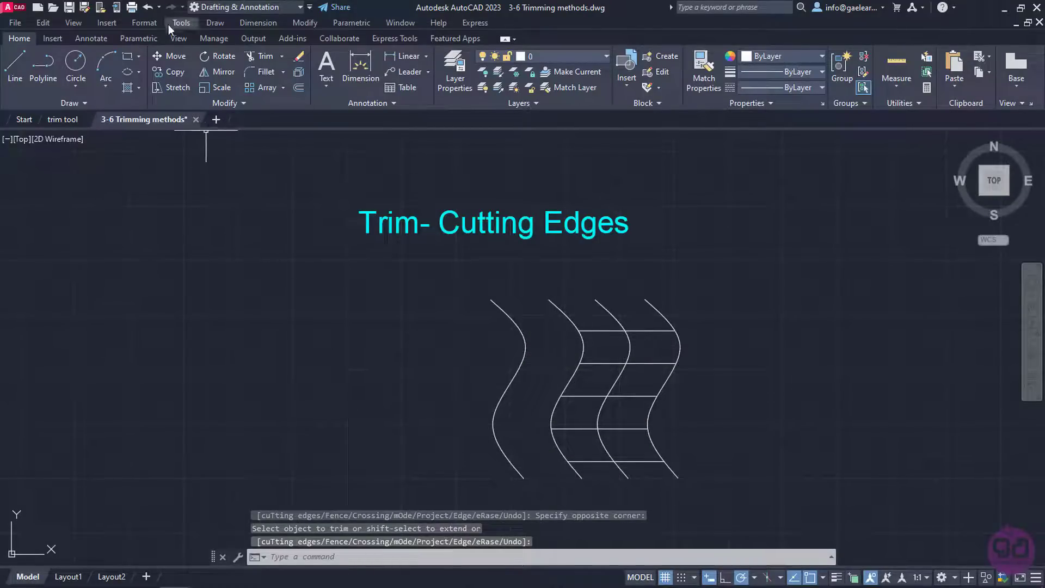
pyautogui.click(152, 8)
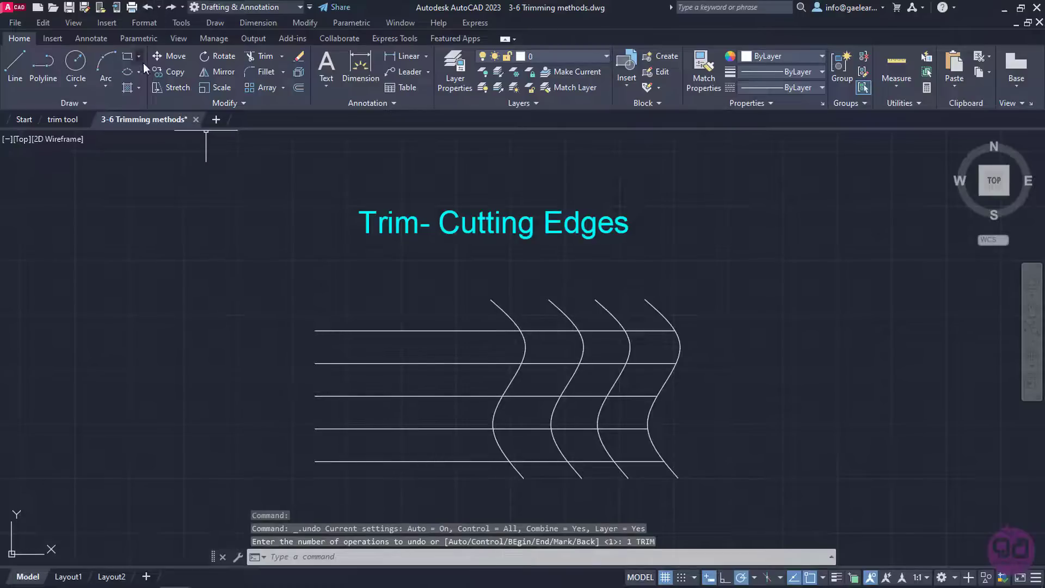
# Trim with the second S-curve as the only cutting edge, removing all line parts left of it.
pyautogui.click(258, 58)
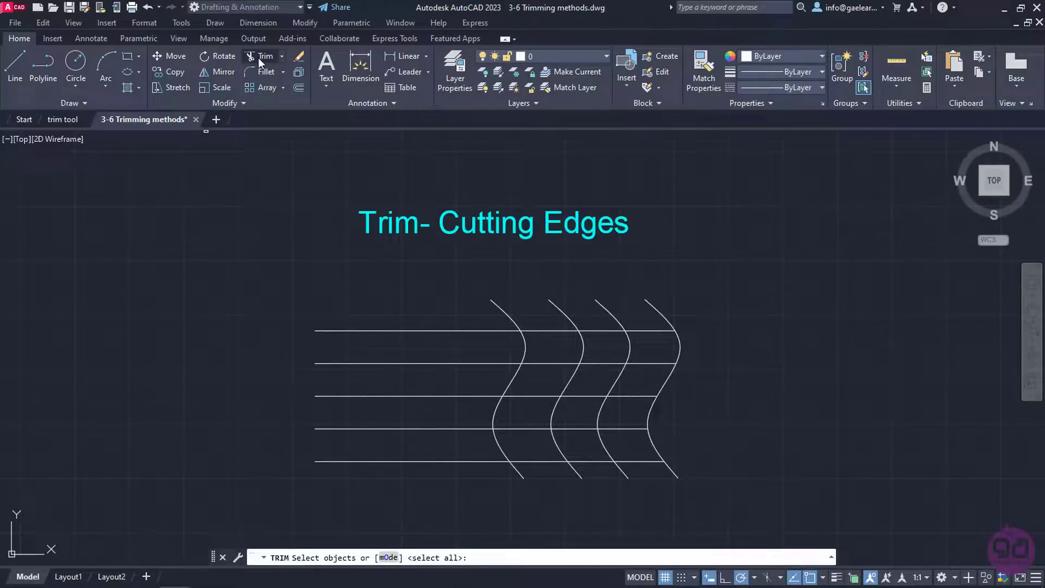
pyautogui.press('Return')
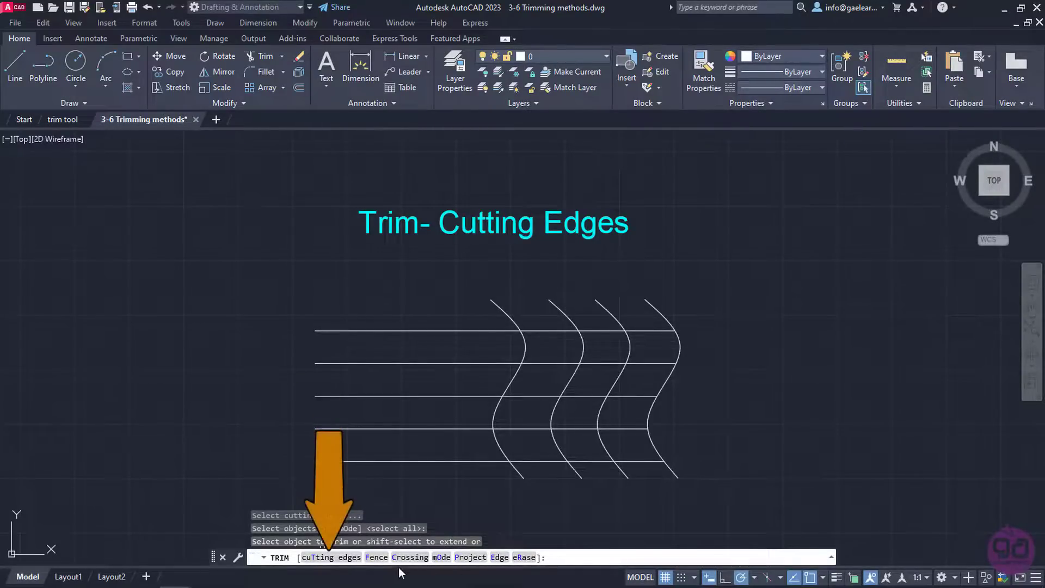
pyautogui.click(349, 559)
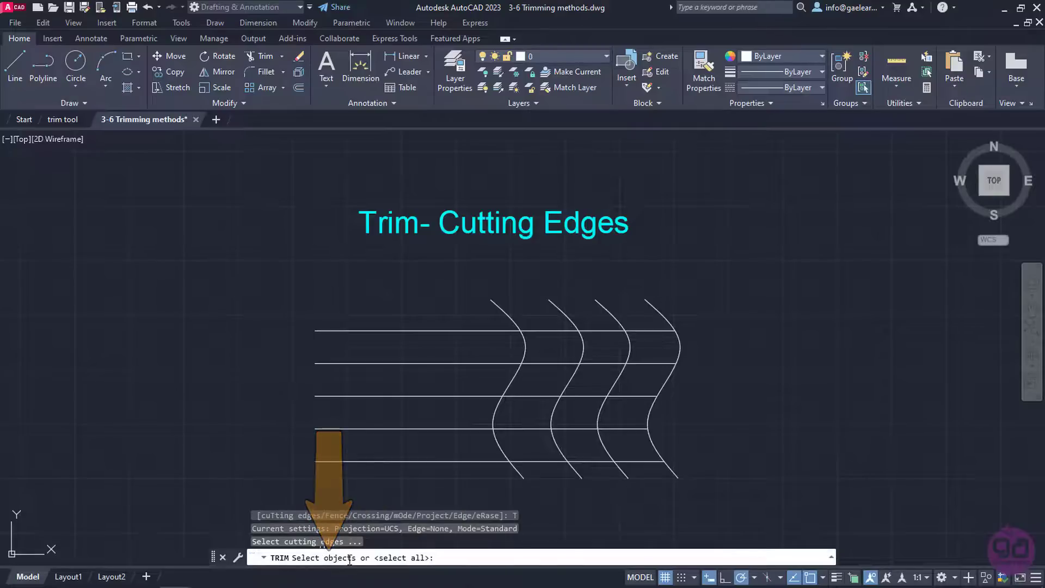
pyautogui.click(581, 476)
pyautogui.press('Return')
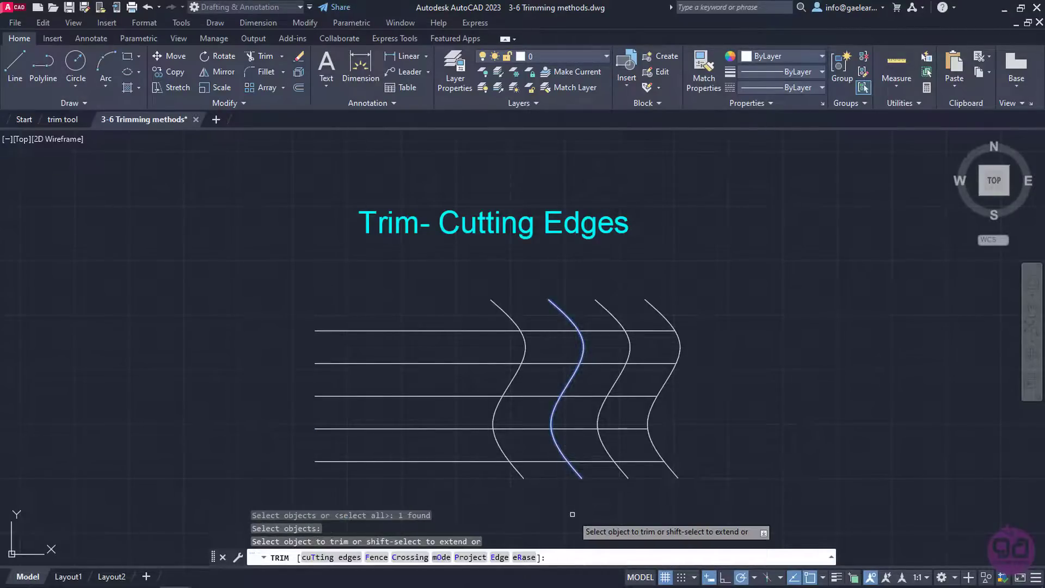
pyautogui.click(541, 494)
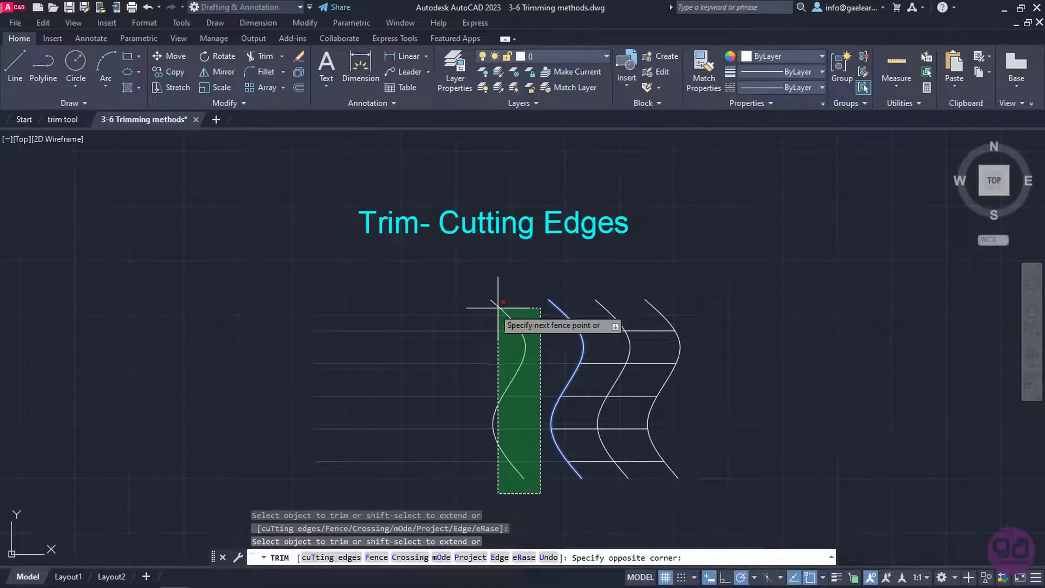
pyautogui.click(611, 304)
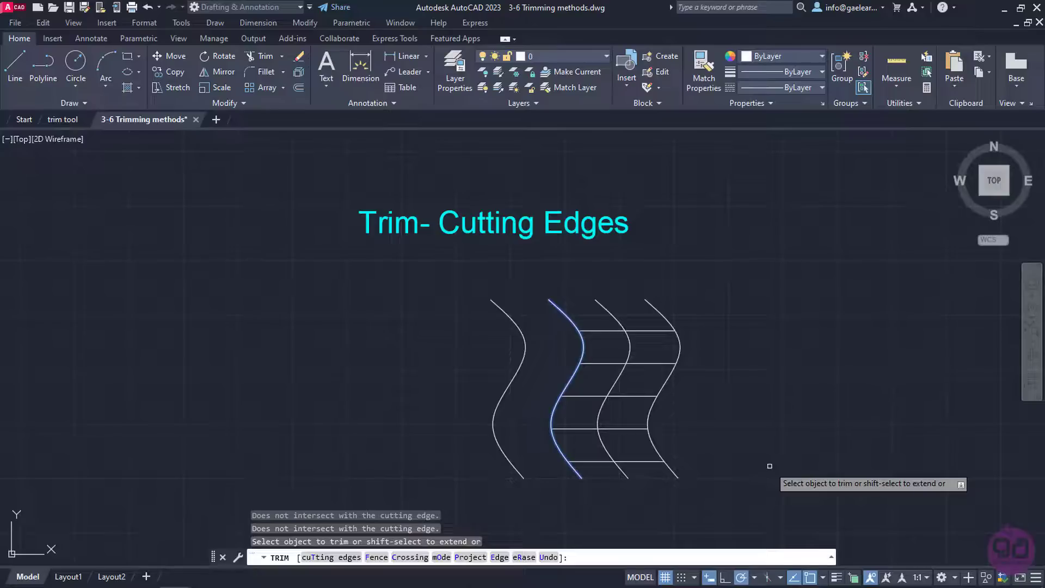
# End Trim and pan down to the Trim-Edge drawing.
pyautogui.press('Return')
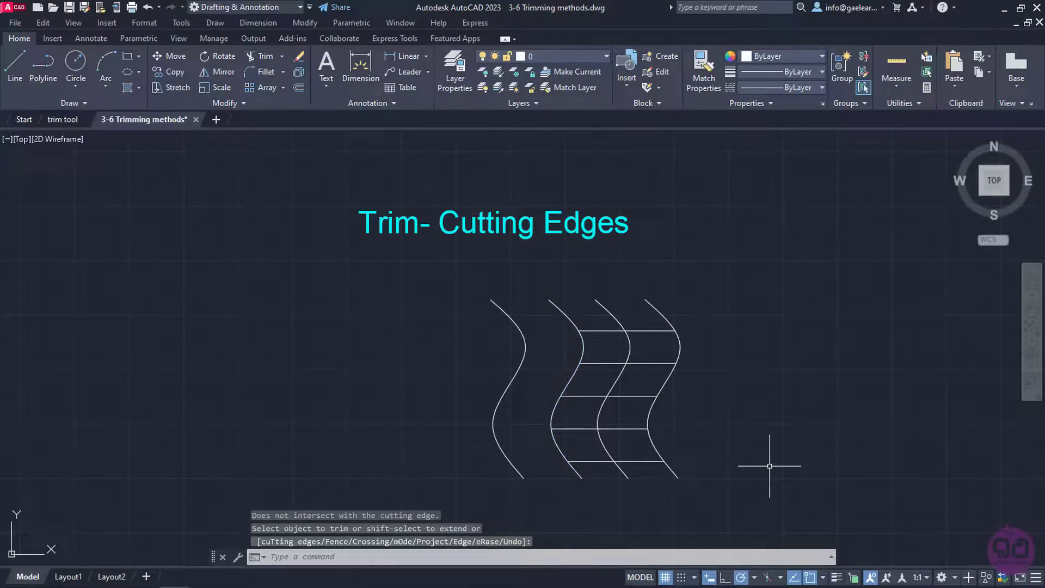
pyautogui.moveTo(770, 466); pyautogui.dragTo(732, 196, button='middle')
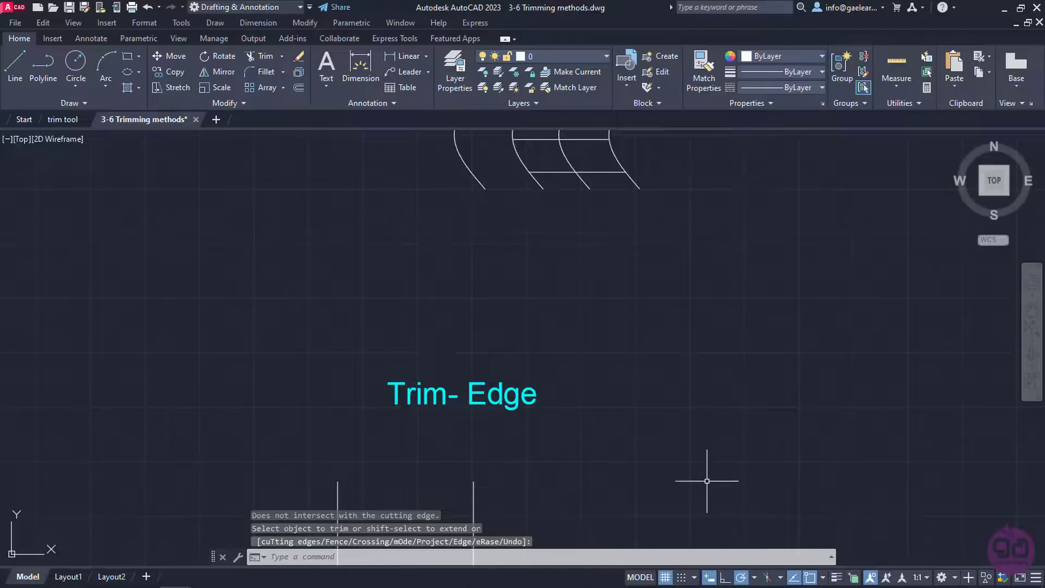
pyautogui.moveTo(707, 485); pyautogui.dragTo(732, 250, button='middle')
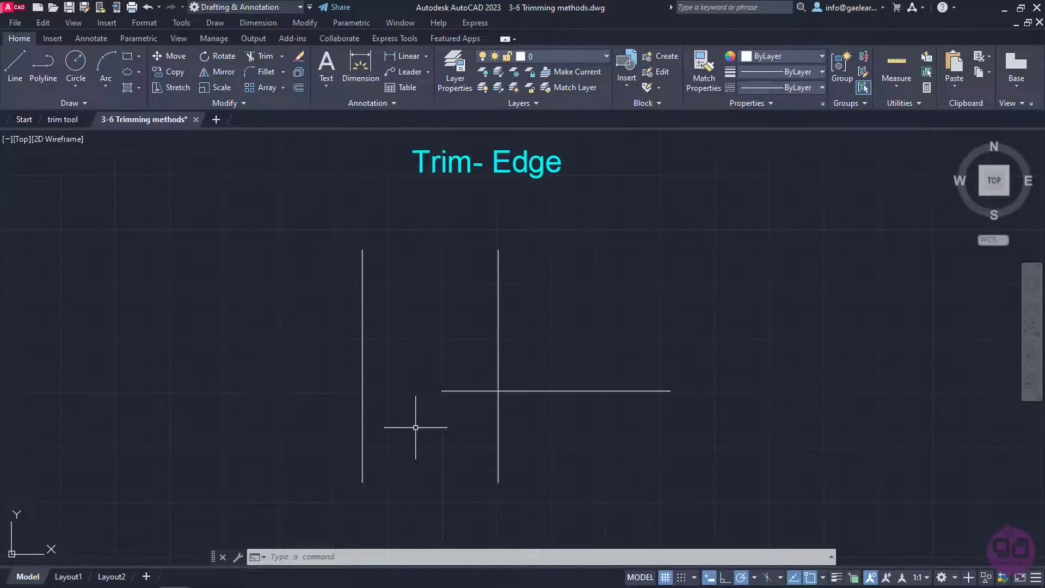
# Start TR with all objects as cutting edges.
pyautogui.write('tr')
pyautogui.press('Return')
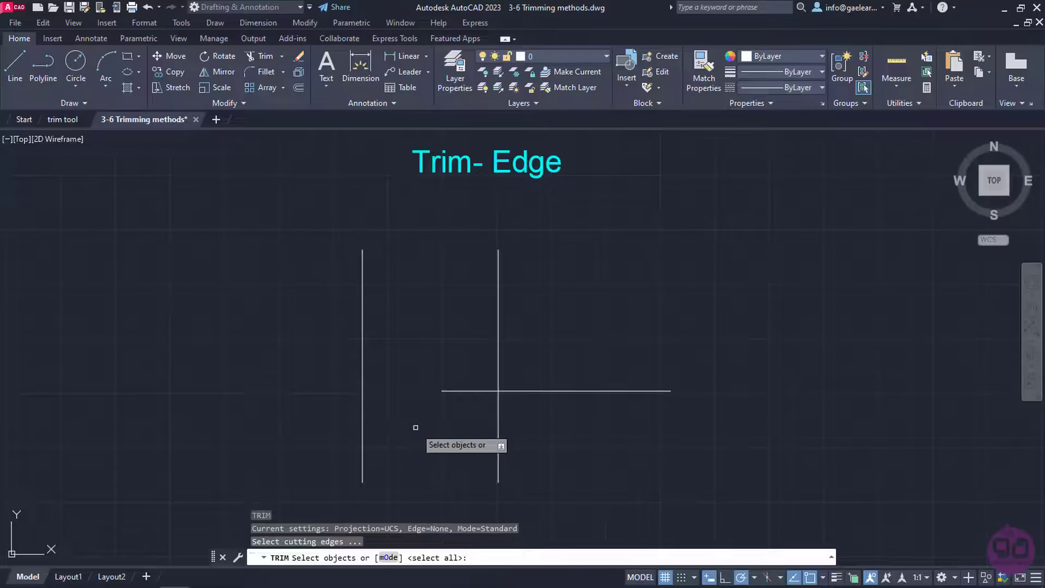
pyautogui.press('Return')
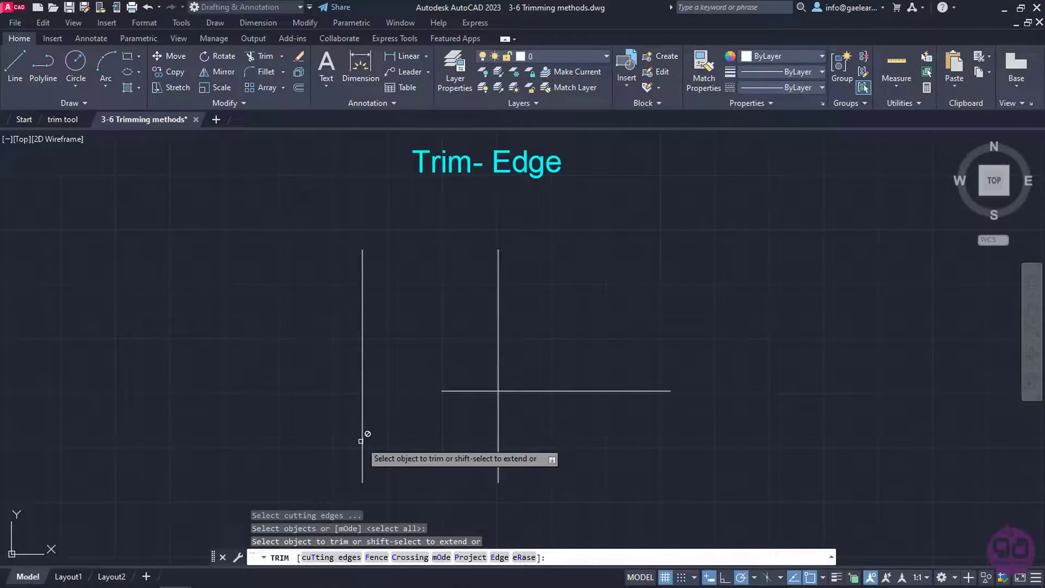
# Try trimming the left vertical line's top, then set the Trim Edge option to Extend.
pyautogui.click(361, 321)
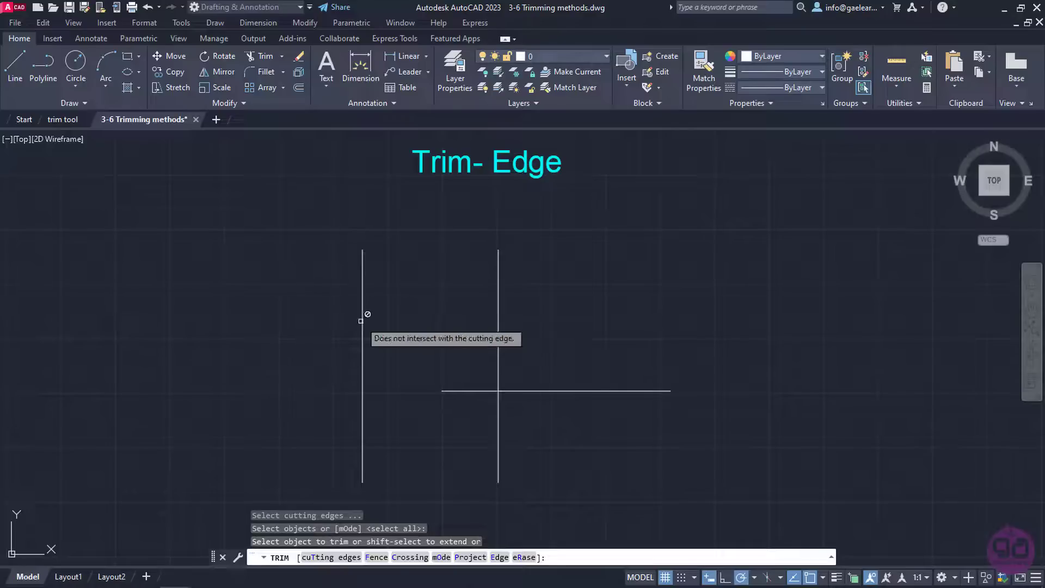
pyautogui.click(497, 561)
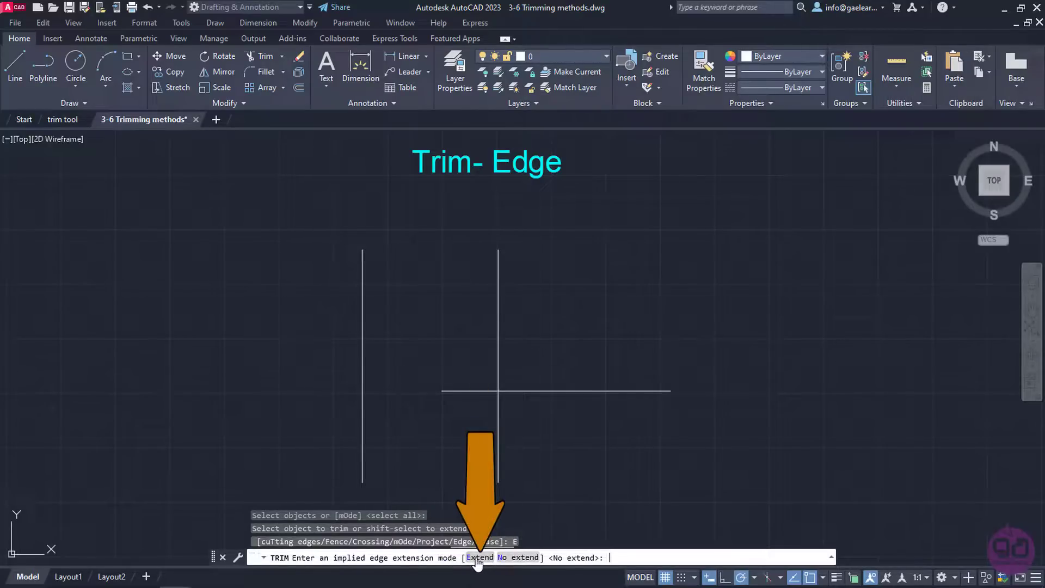
pyautogui.click(479, 558)
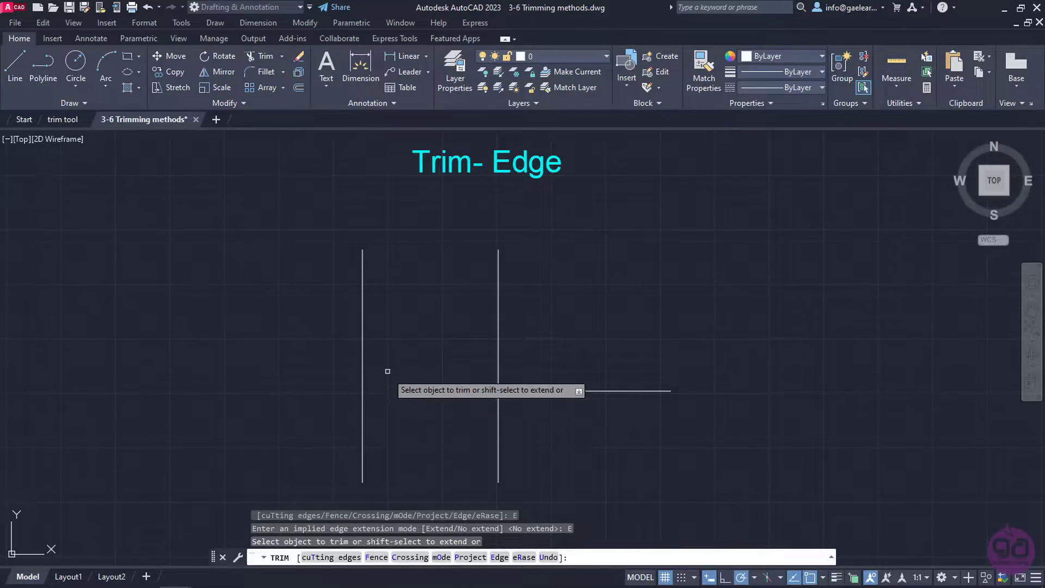
# Trim the left vertical line at the horizontal's implied extension, then set Edge back to No extend.
pyautogui.click(363, 323)
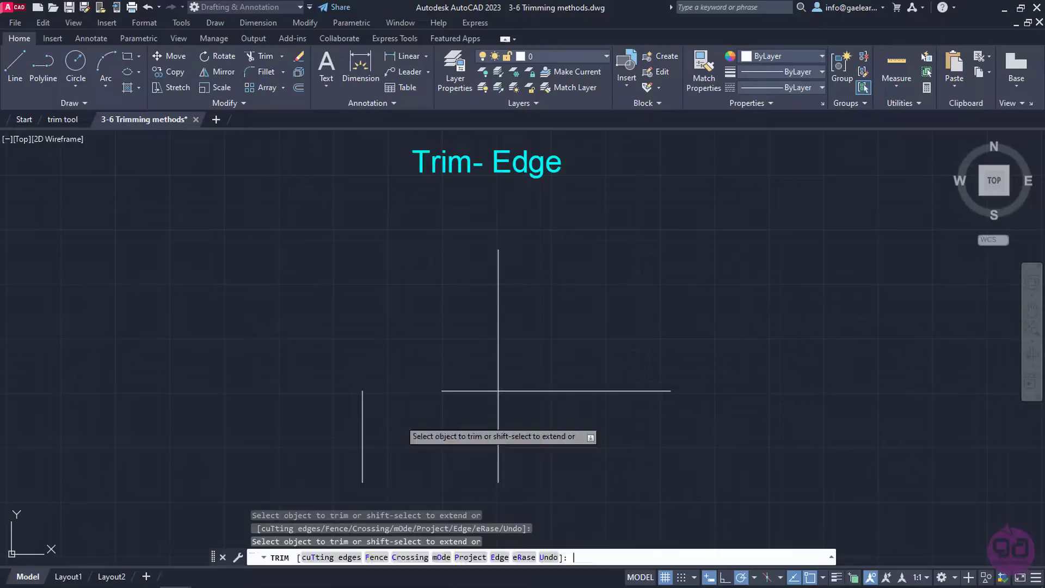
pyautogui.press('Return')
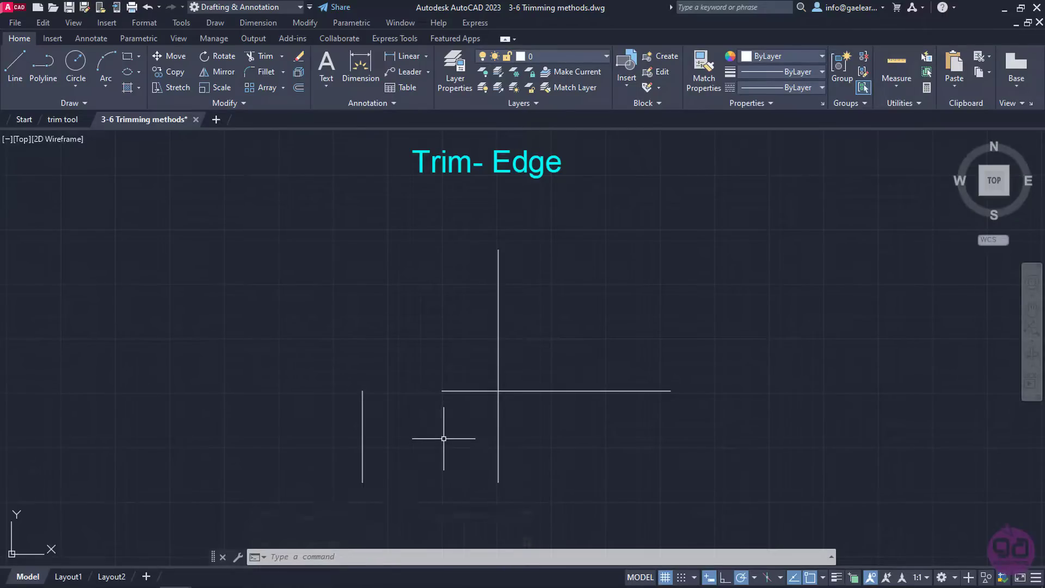
pyautogui.press('Return')
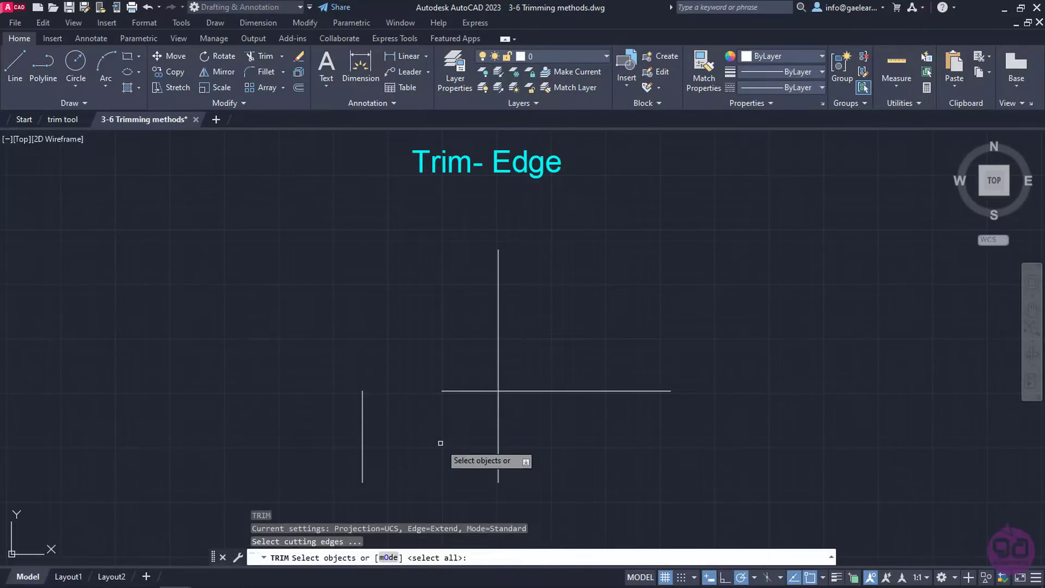
pyautogui.press('Return')
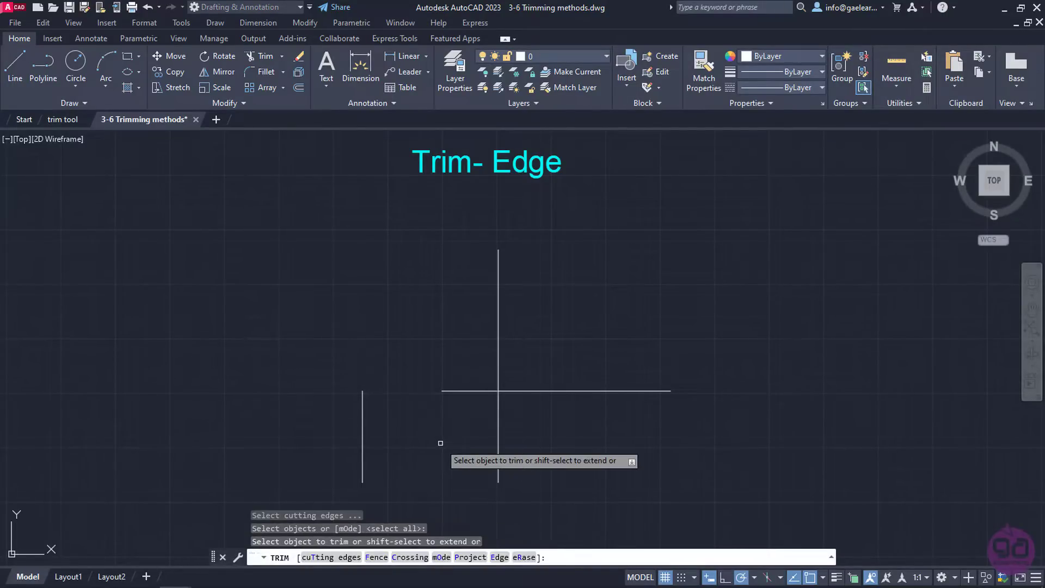
pyautogui.click(500, 559)
pyautogui.click(503, 557)
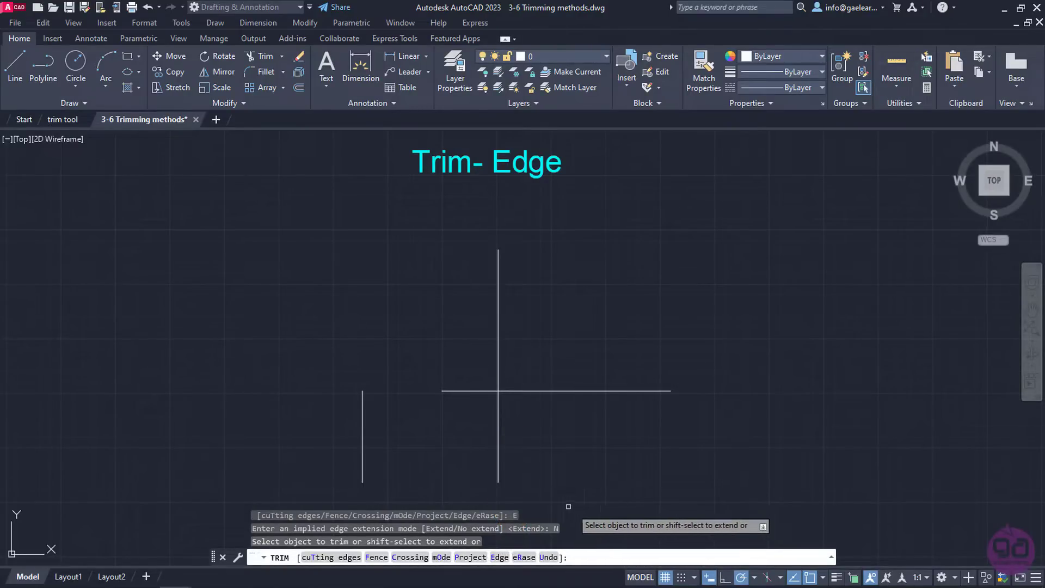
# End Trim and start a fresh TR with all objects as cutting edges.
pyautogui.press('Return')
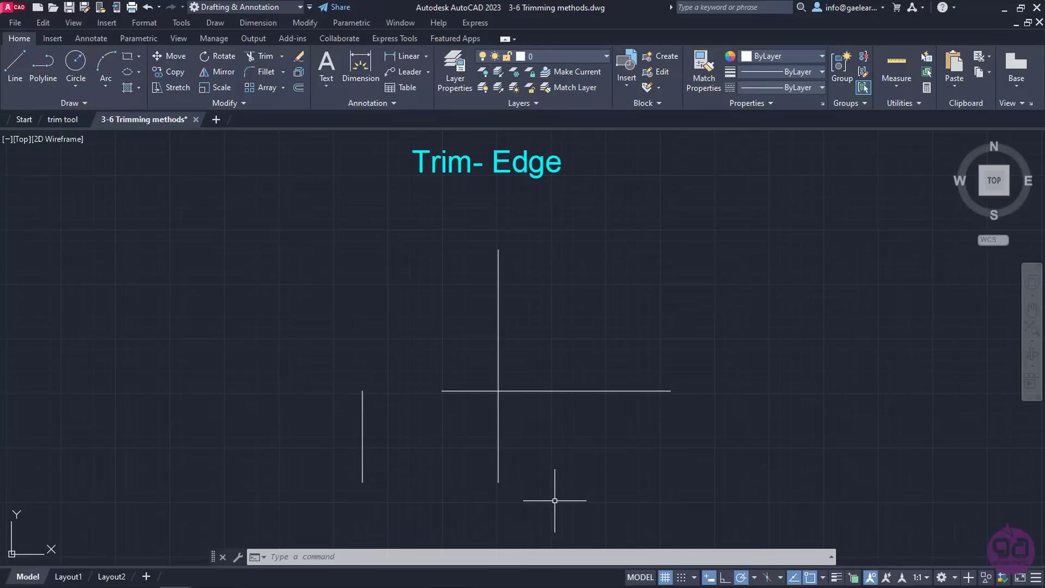
pyautogui.write('tr')
pyautogui.press('Return')
pyautogui.press('Return')
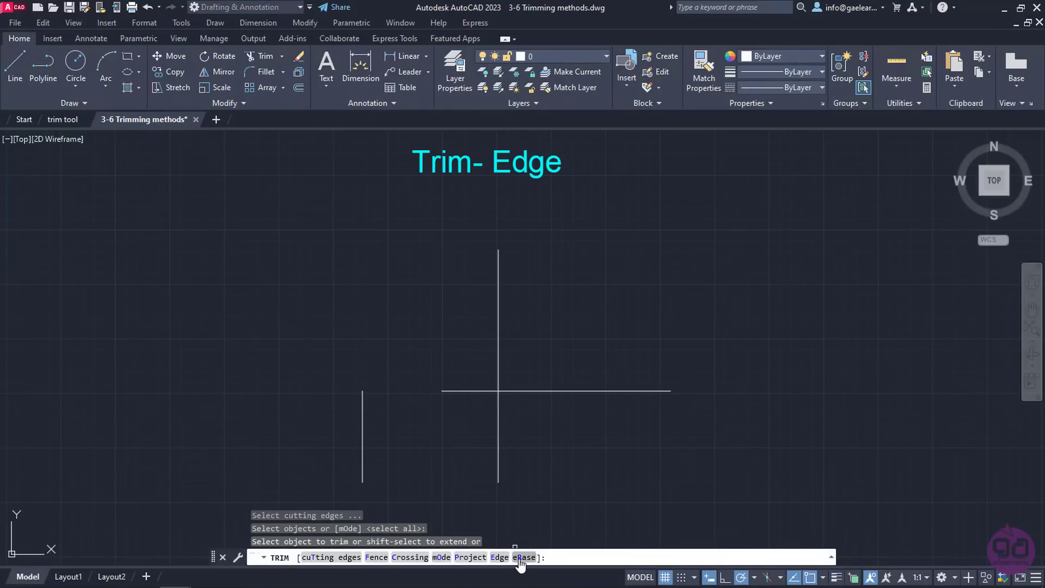